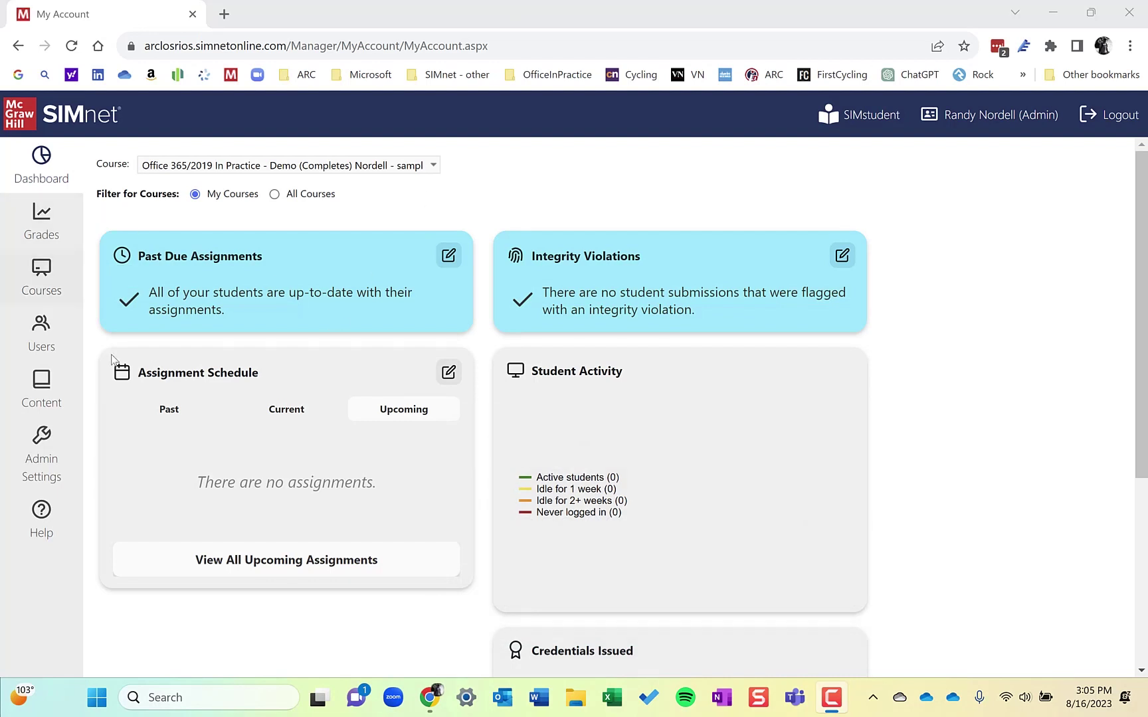
List all courses, open a course's actions menu, then bring the Courses panel back up.
click(65, 272)
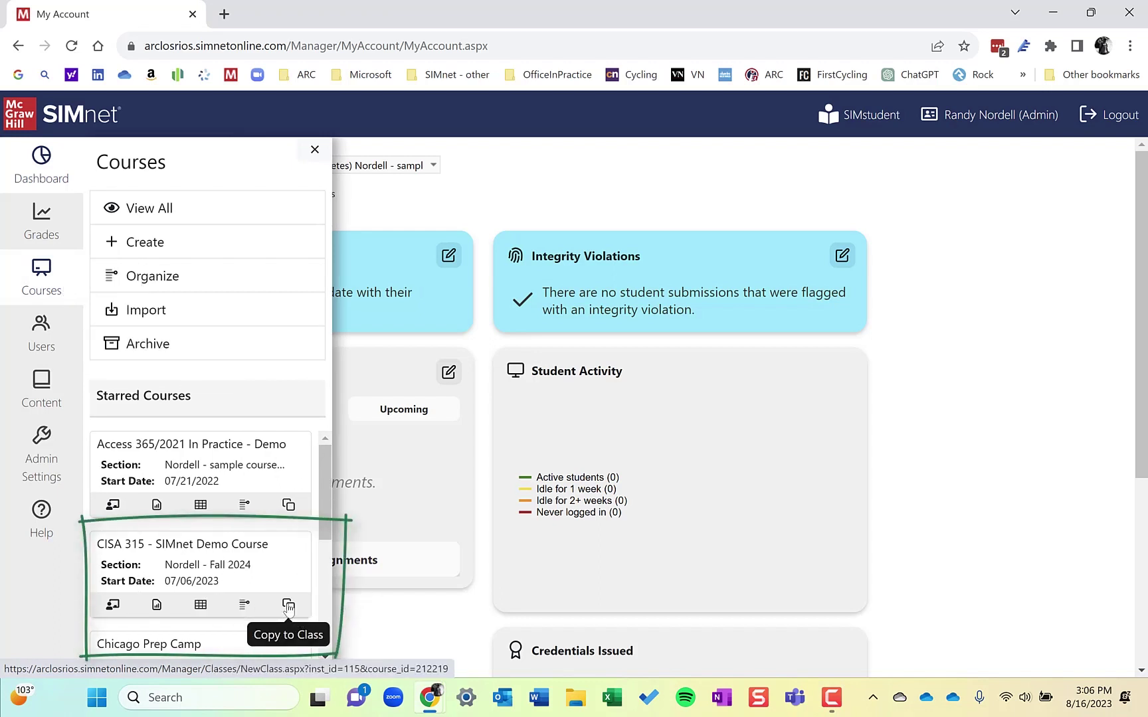
click(143, 211)
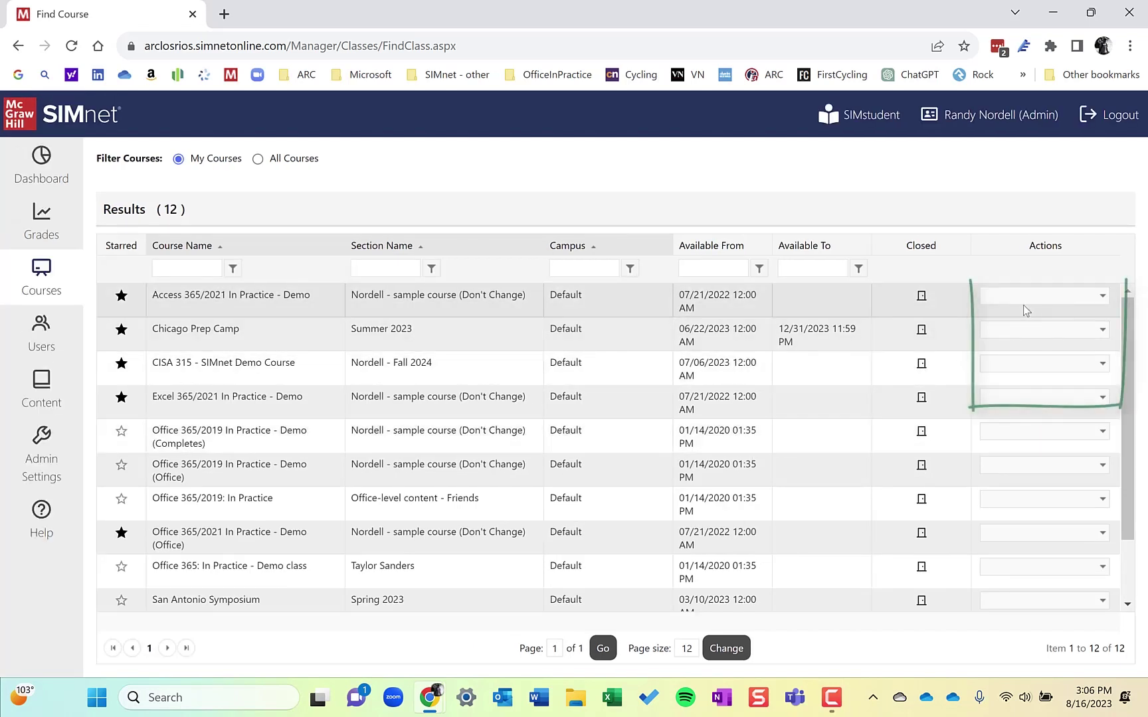
click(1023, 299)
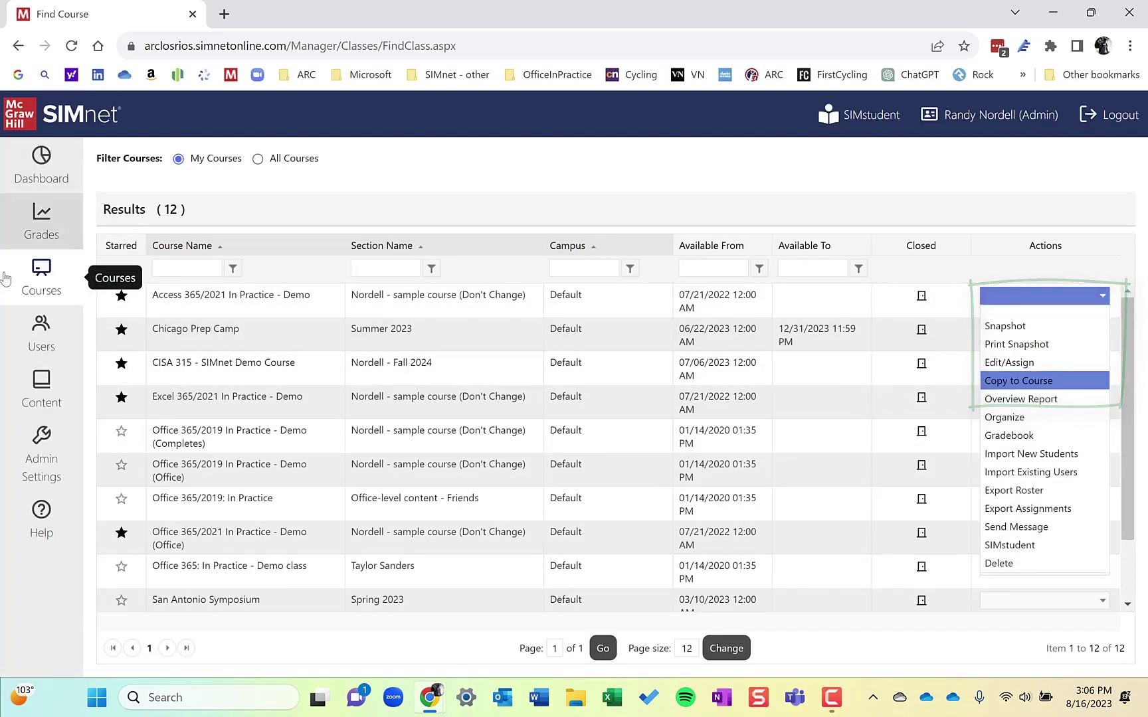
click(57, 272)
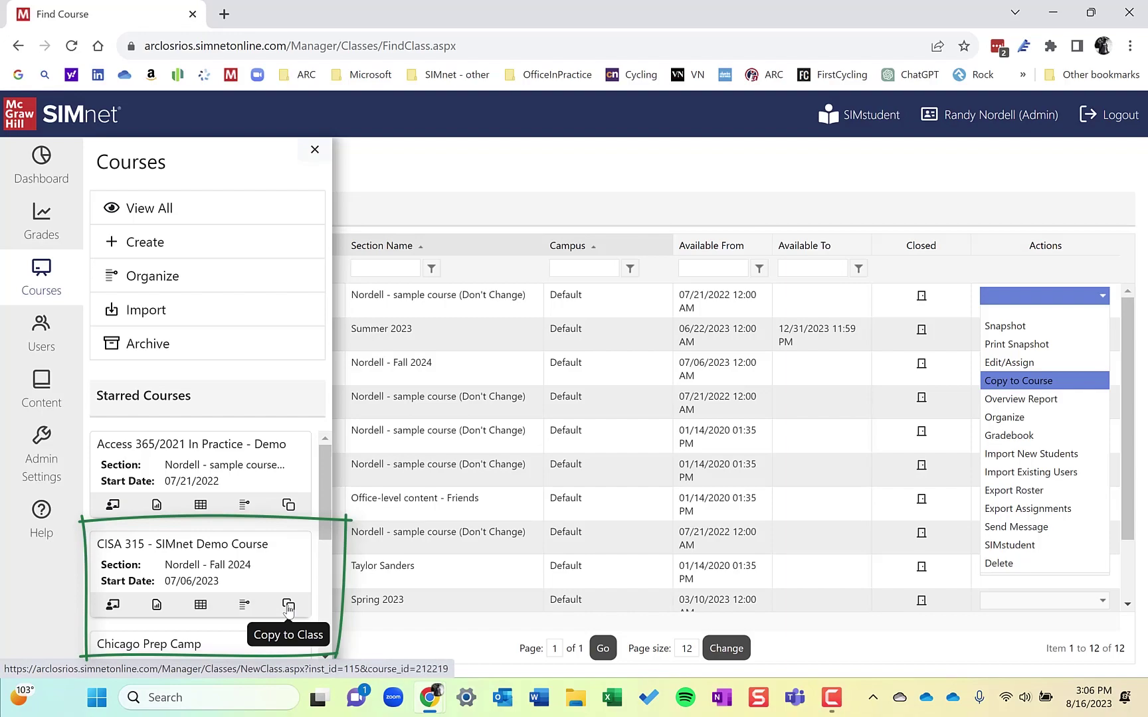
Start copying CISA 315 - SIMnet Demo Course and remove 'Copy of' from the course title.
click(287, 606)
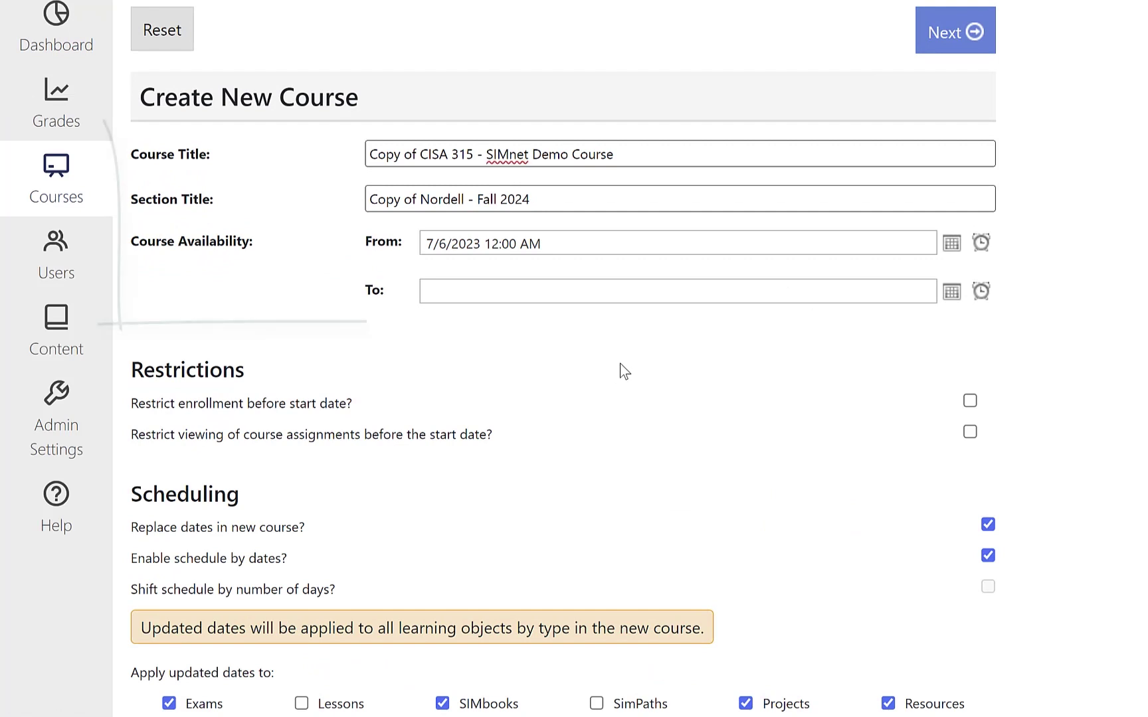
click(423, 155)
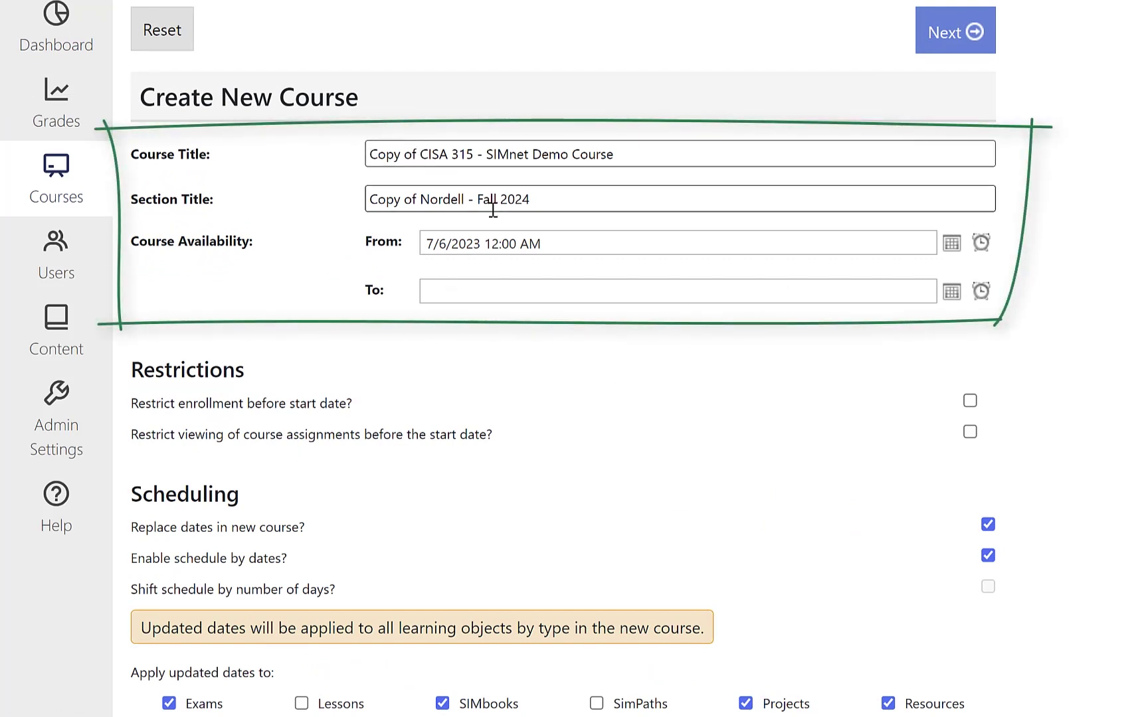
key(BackSpace)
key(BackSpace)
key(BackSpace)
key(BackSpace)
key(BackSpace)
key(BackSpace)
key(BackSpace)
key(BackSpace)
key(BackSpace)
Remove 'Copy of' from the section title and replace the old surname with the new instructor's surname.
click(424, 198)
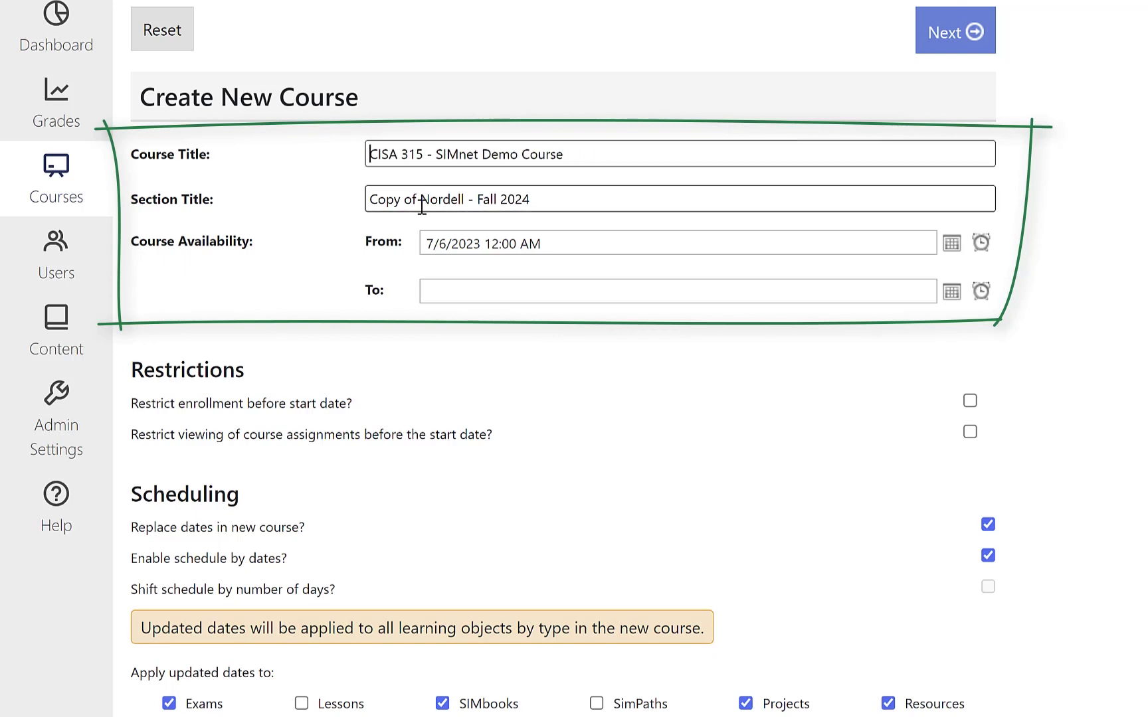
drag(424, 198, 340, 212)
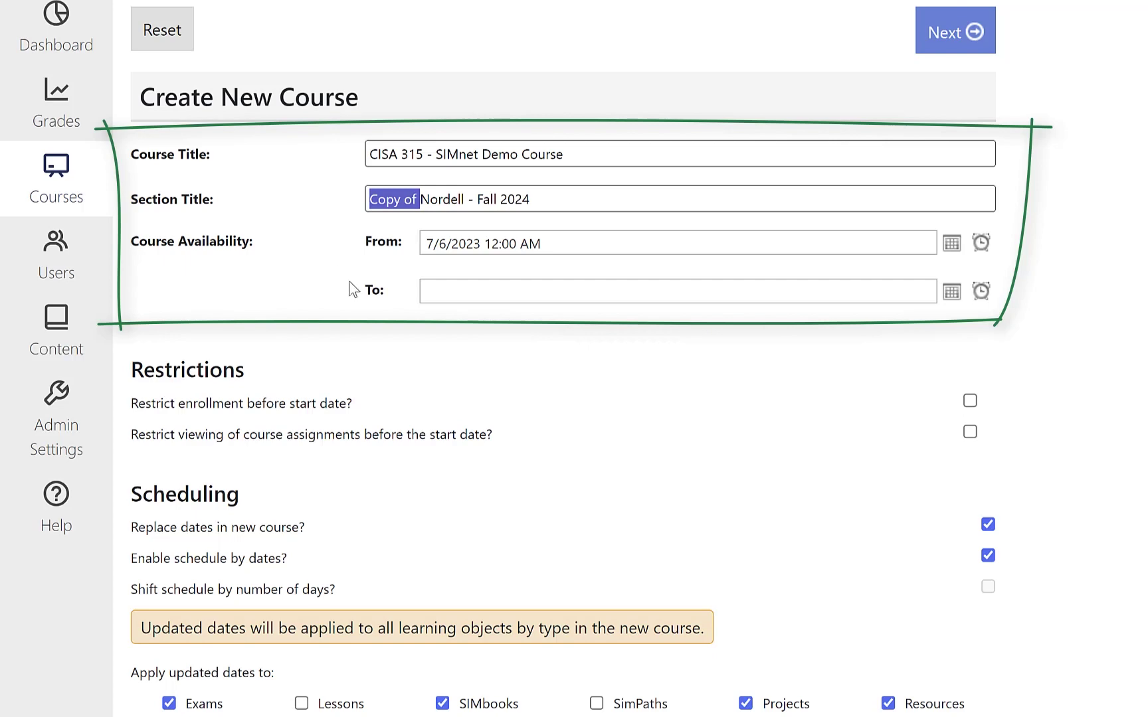
key(BackSpace)
double_click(377, 199)
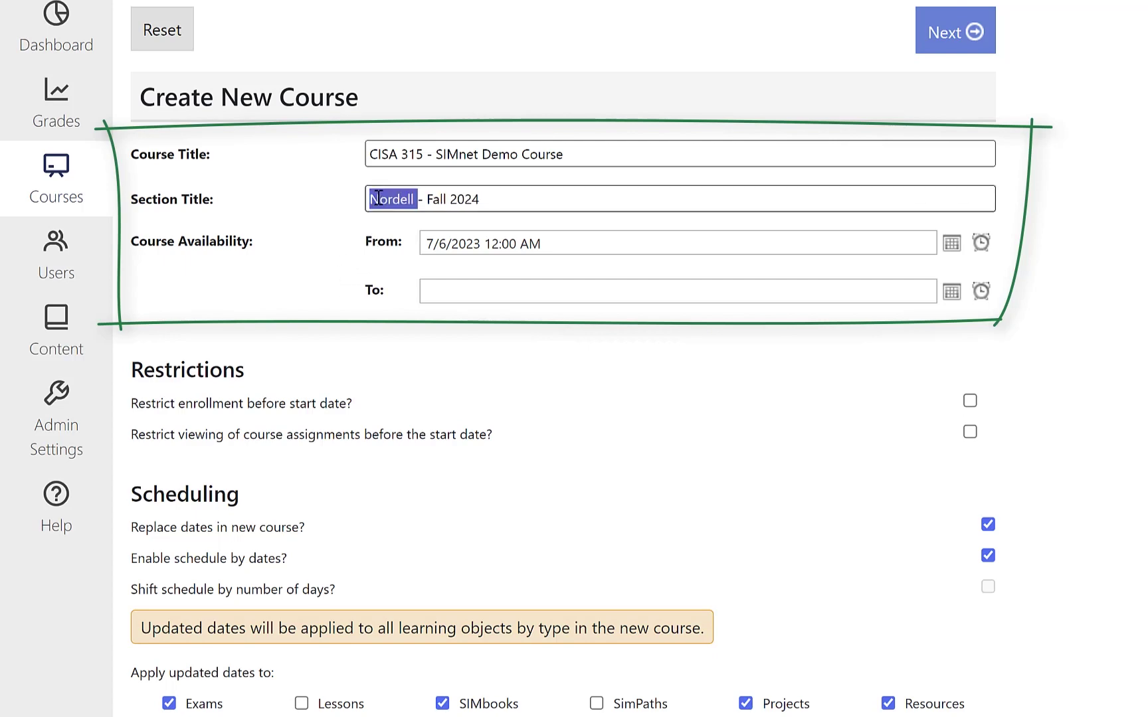
text(Garcia)
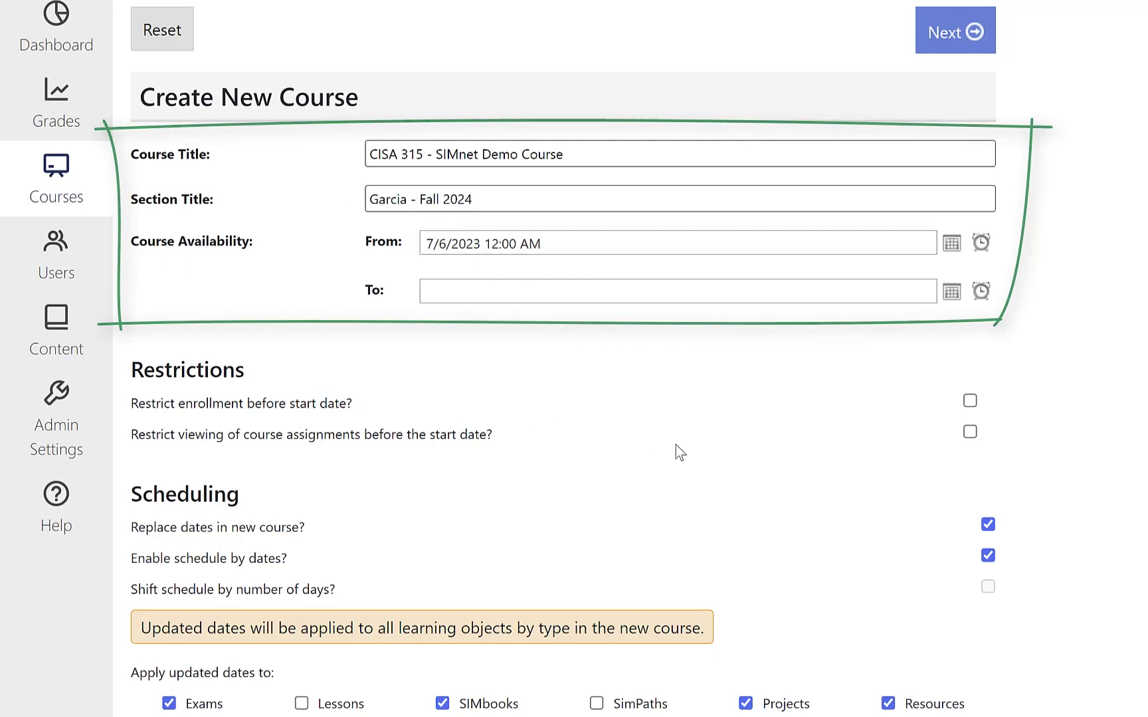
In Scheduling, toggle Shift schedule and uncheck 'Replace dates in new course?' to keep original dates.
scroll(631, 421, down, 3)
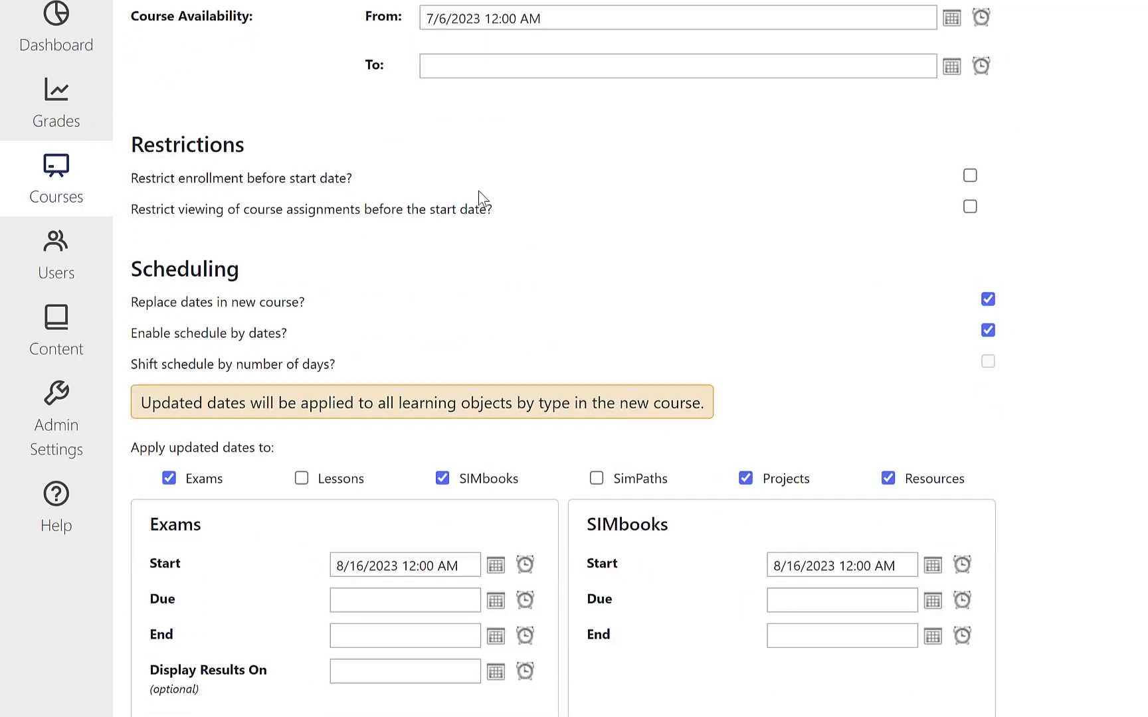
scroll(530, 282, down, 2)
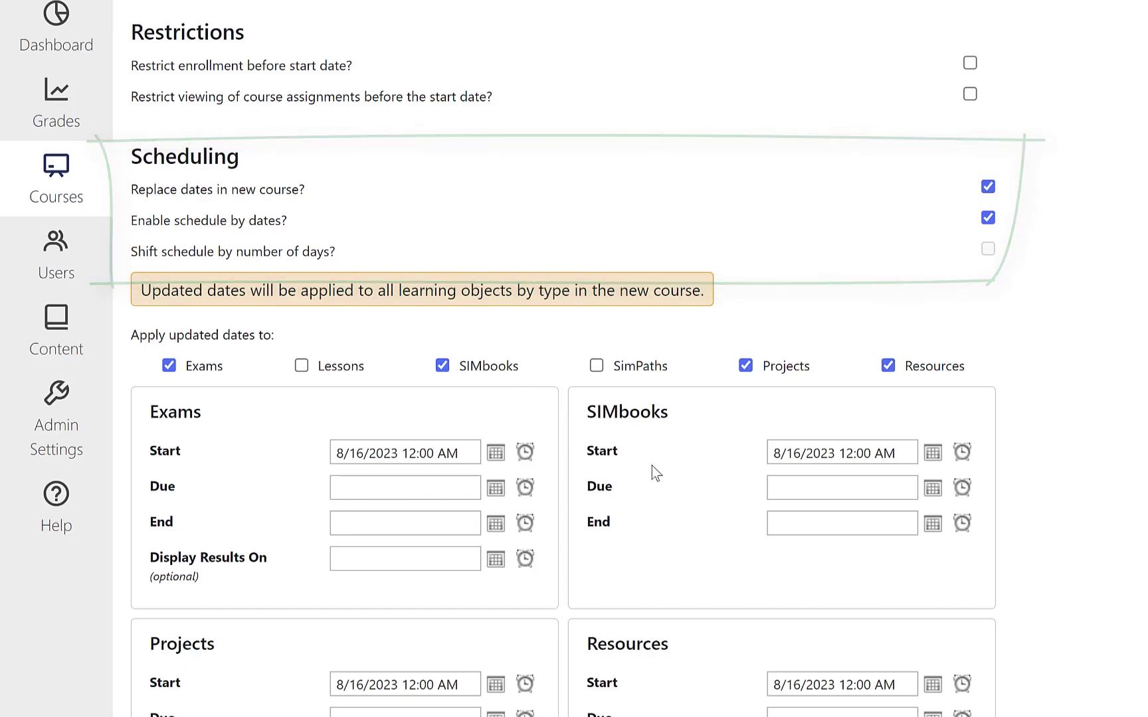
scroll(652, 466, down, 2)
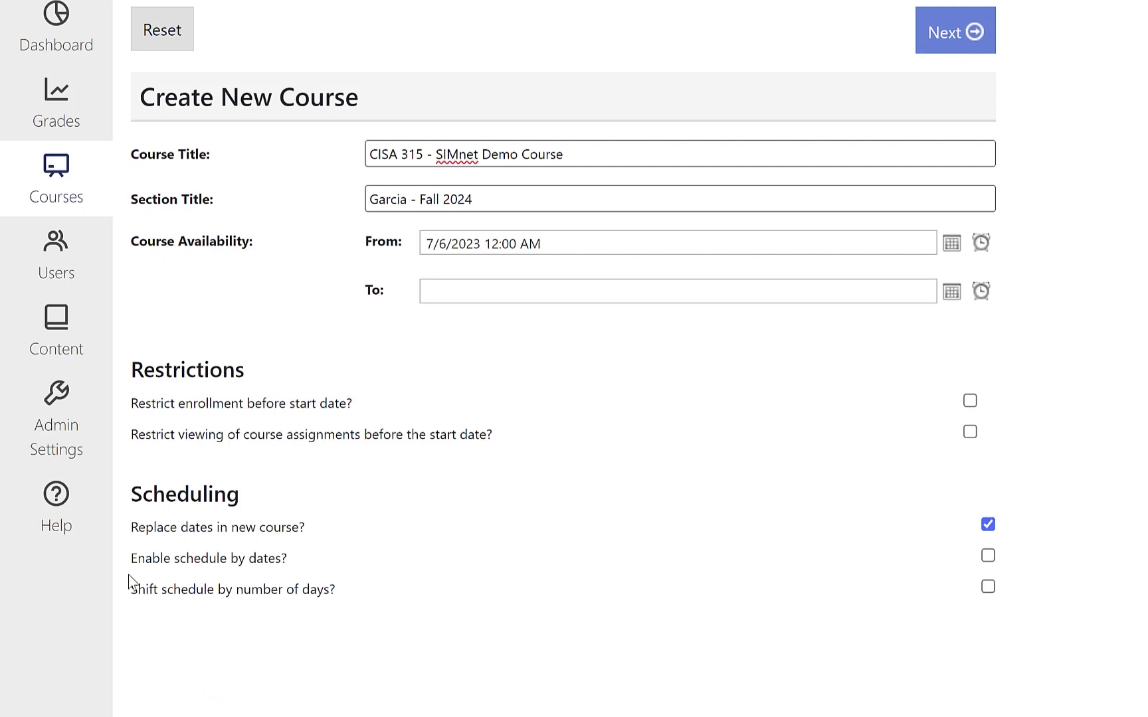
click(987, 588)
scroll(1088, 503, down, 1)
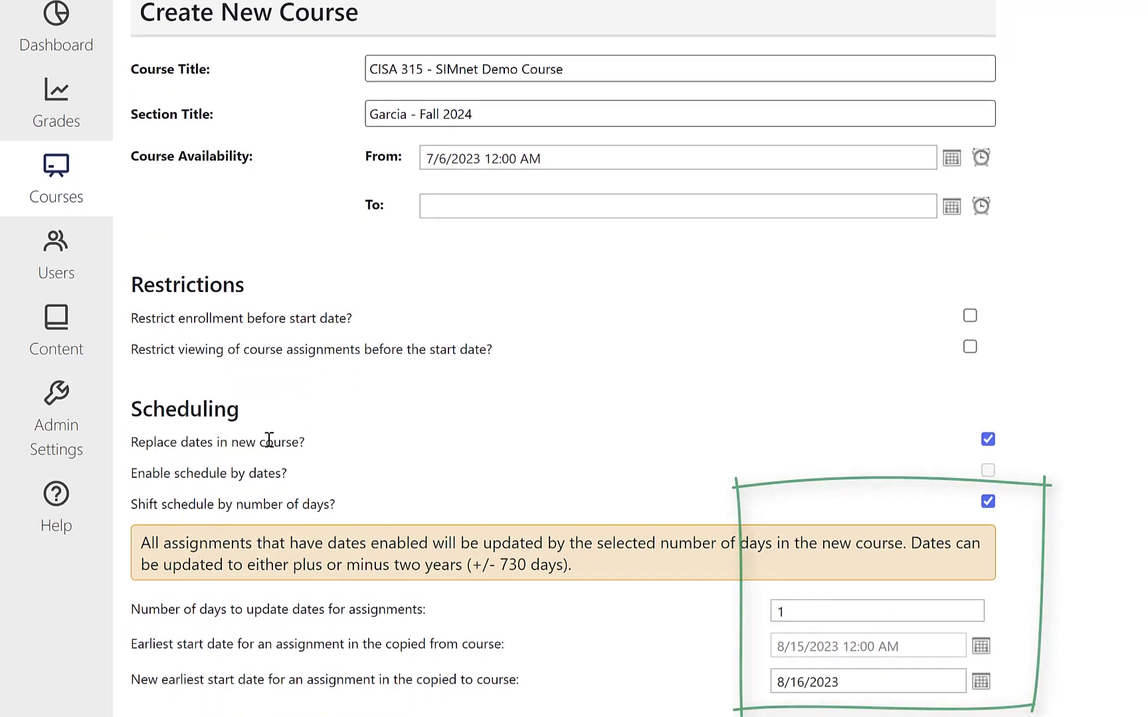
click(988, 439)
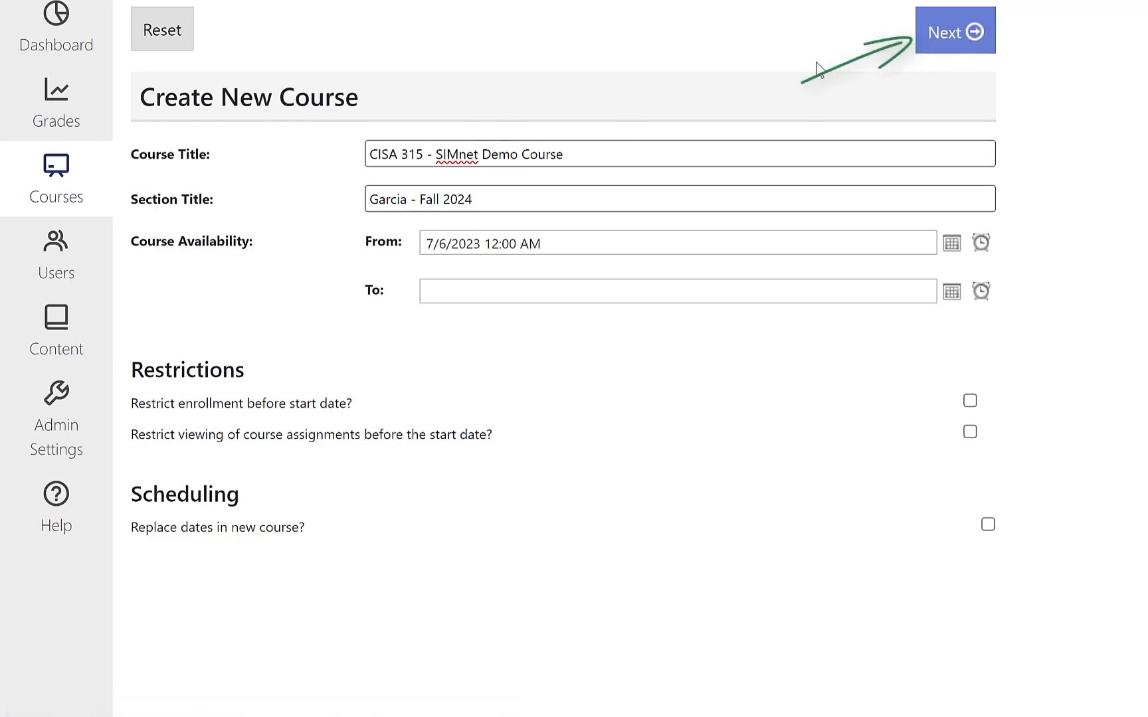
Save the course details, add the new instructor, and select both original instructors.
click(937, 40)
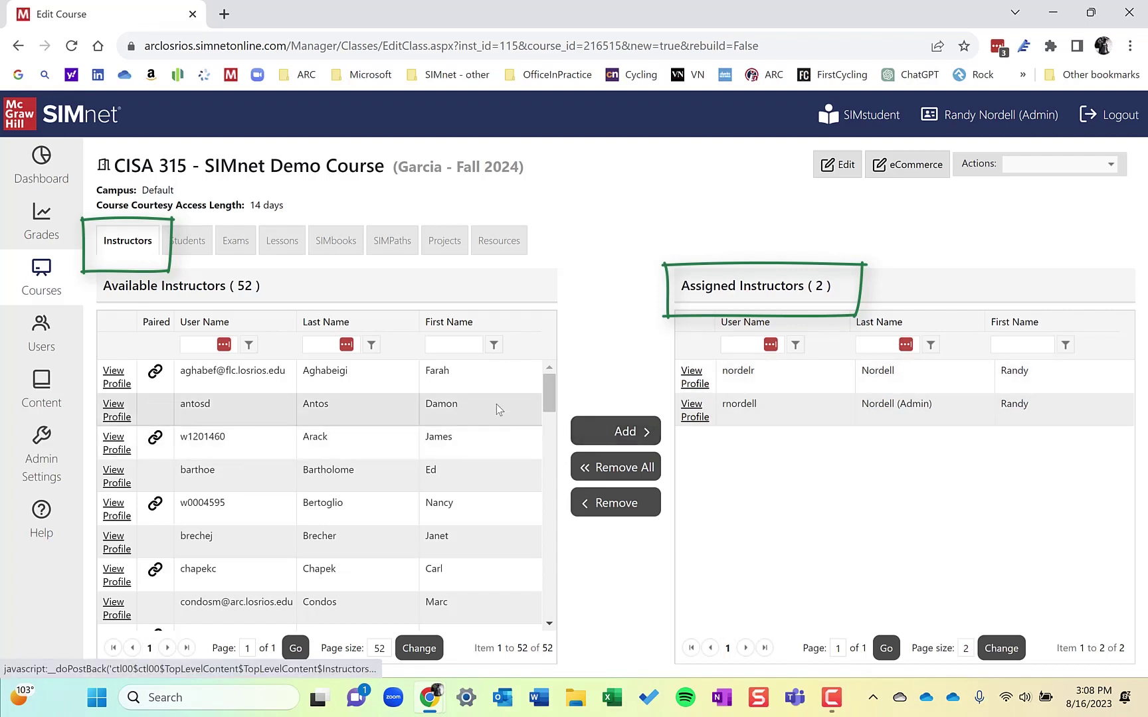
drag(547, 400, 547, 453)
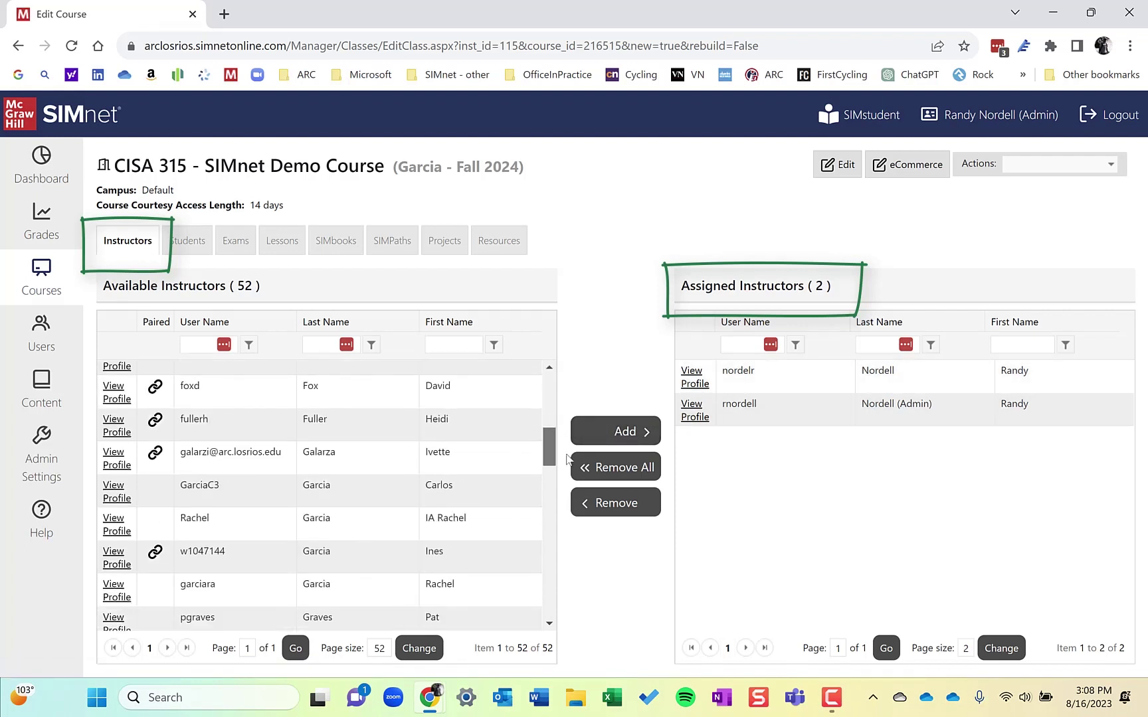
click(358, 516)
click(625, 431)
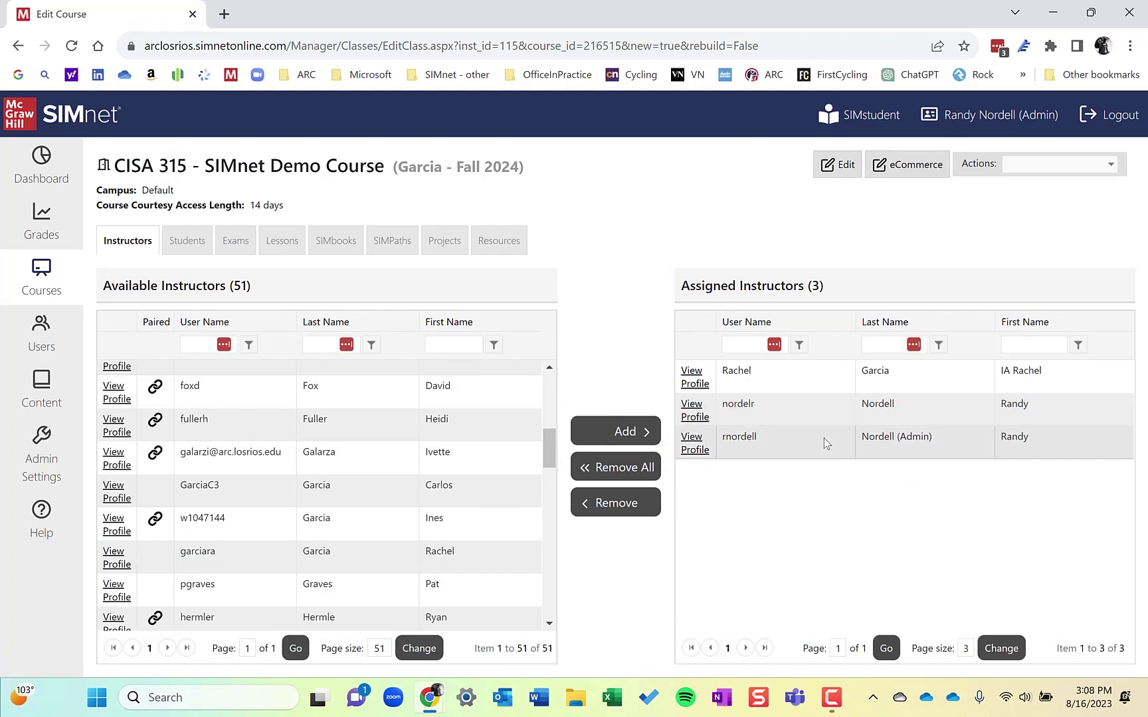
click(797, 420)
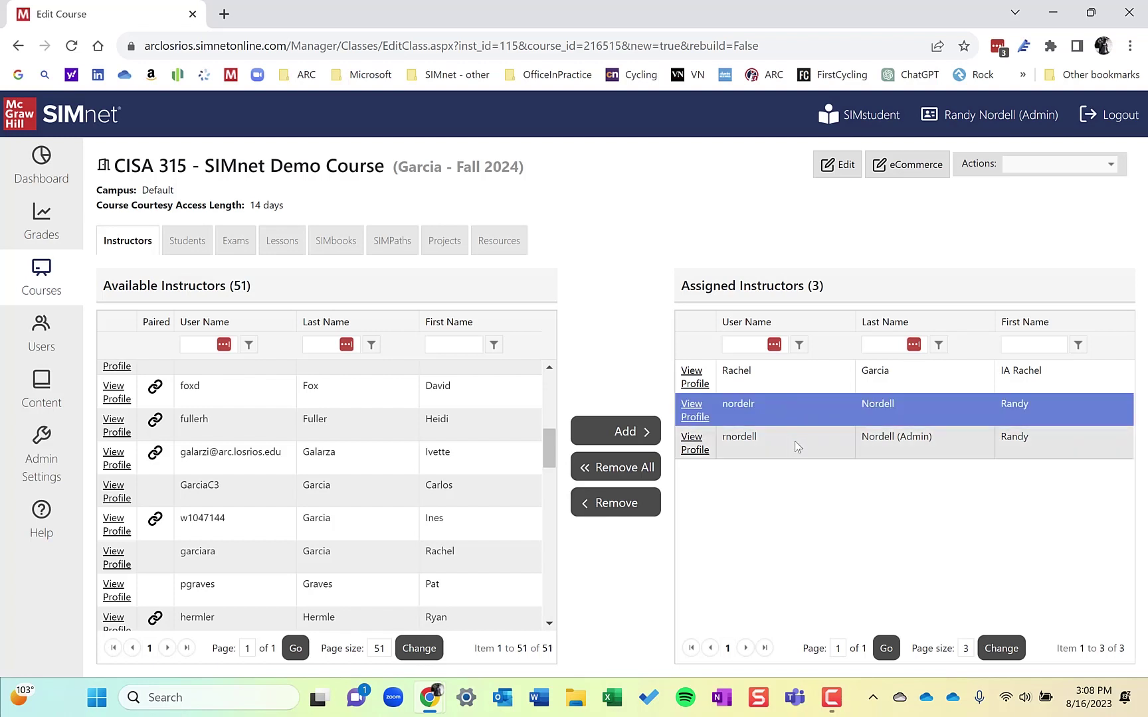
ctrl+click(795, 441)
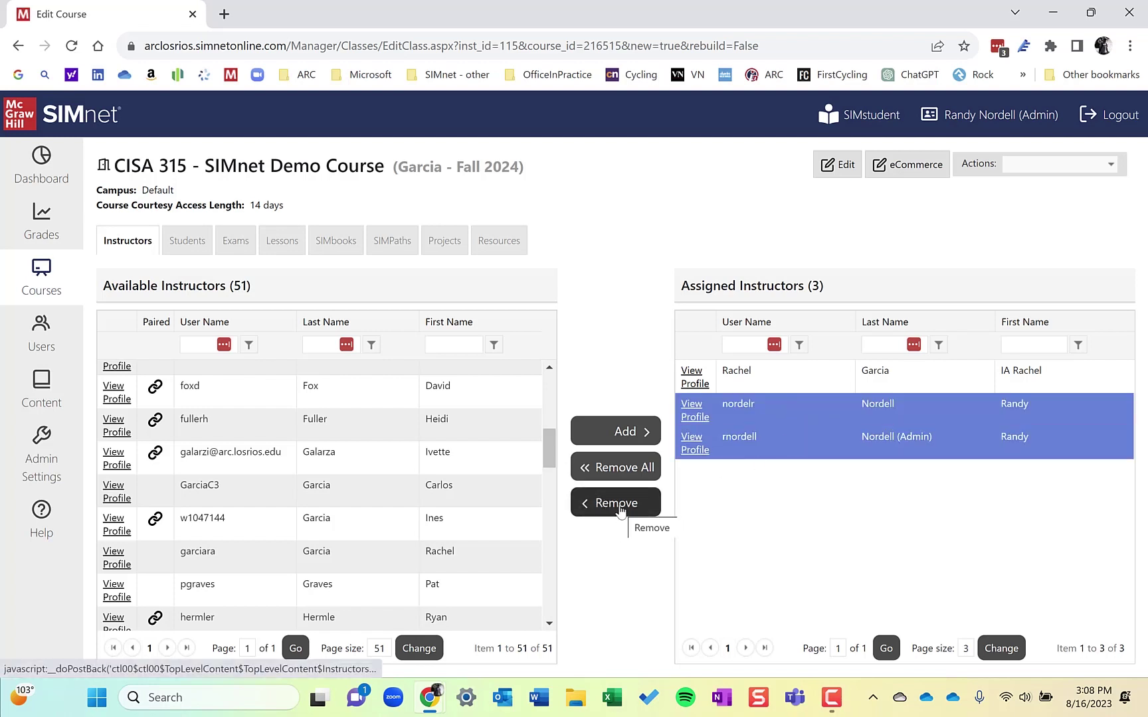